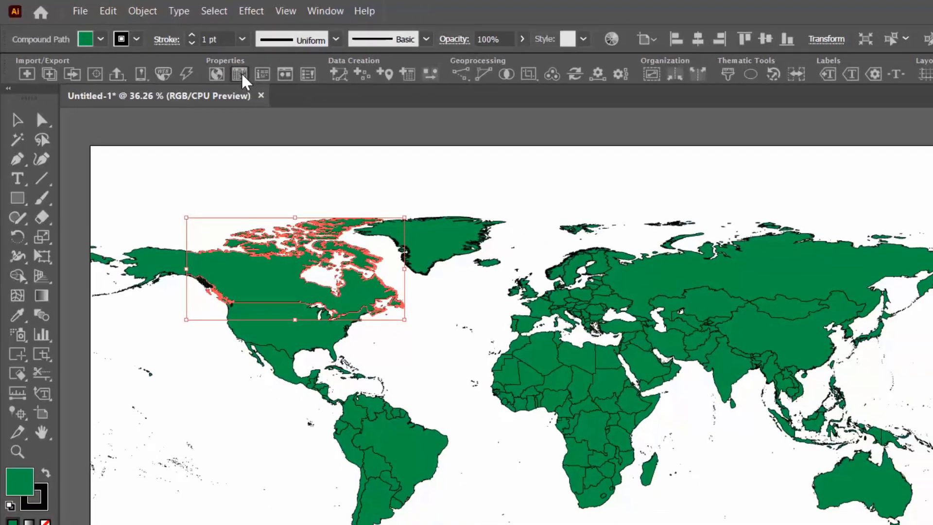
Open the world_area attribute table and toggle 'Only show selected features' on and back off.
left_click(269, 84)
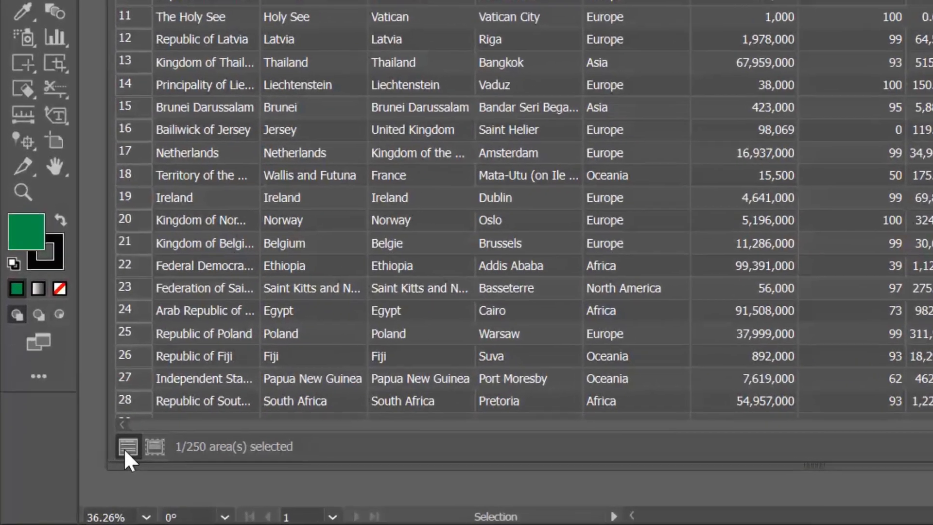
left_click(154, 446)
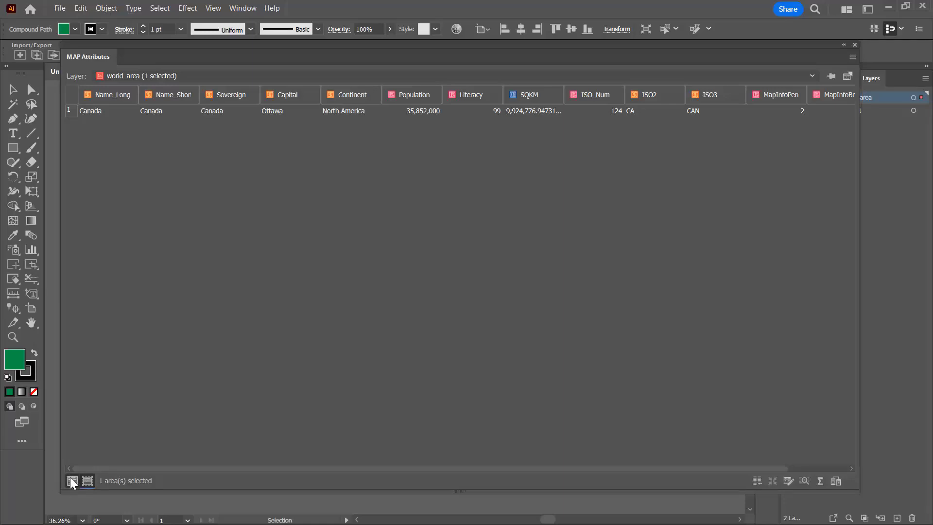
left_click(71, 479)
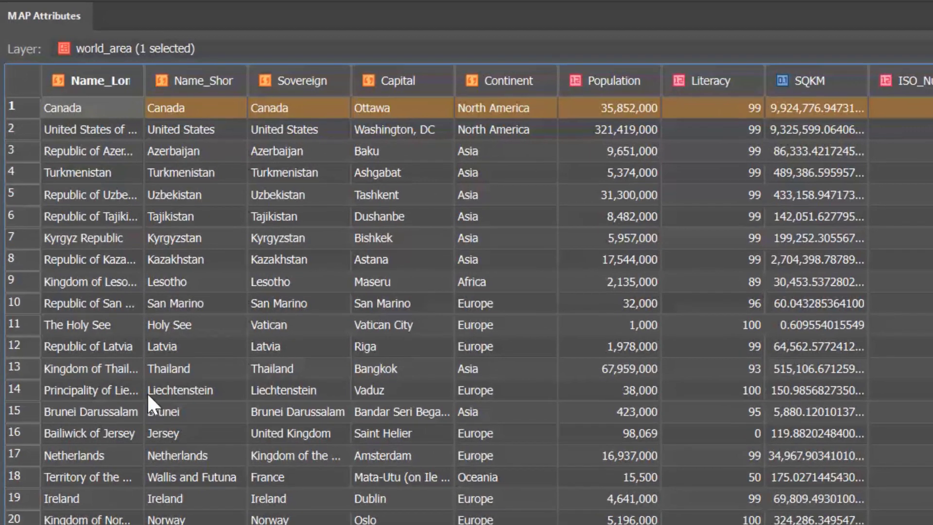
Widen the Name_Short column, then resize all columns to fit their content.
double_click(201, 111)
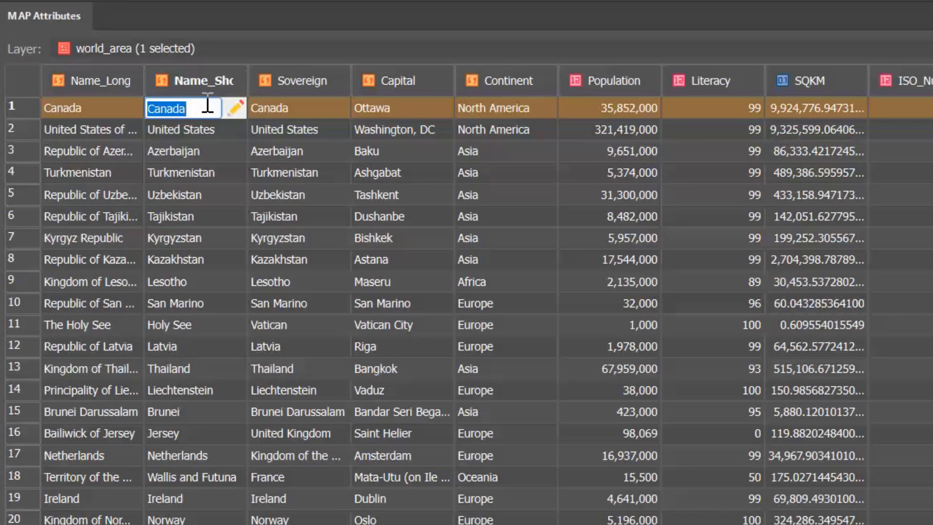
key("Return")
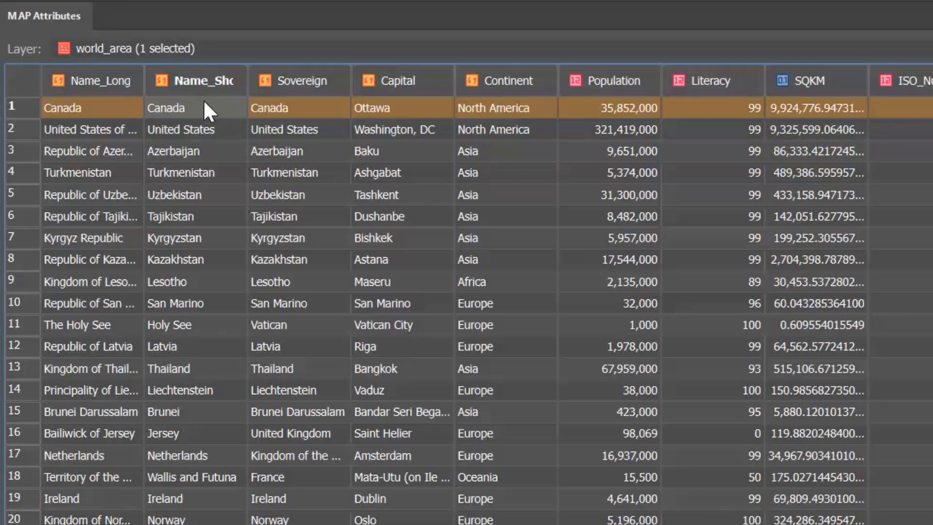
right_click(203, 100)
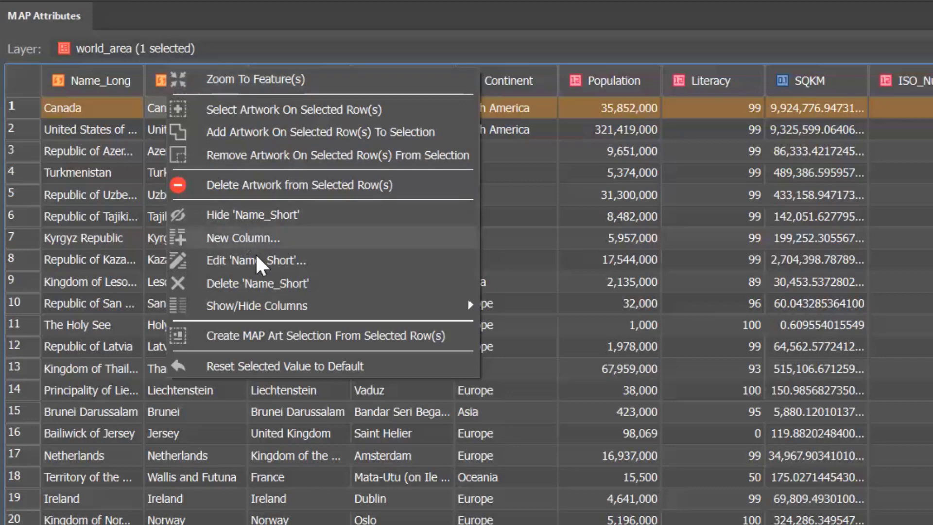
mouse_move(254, 305)
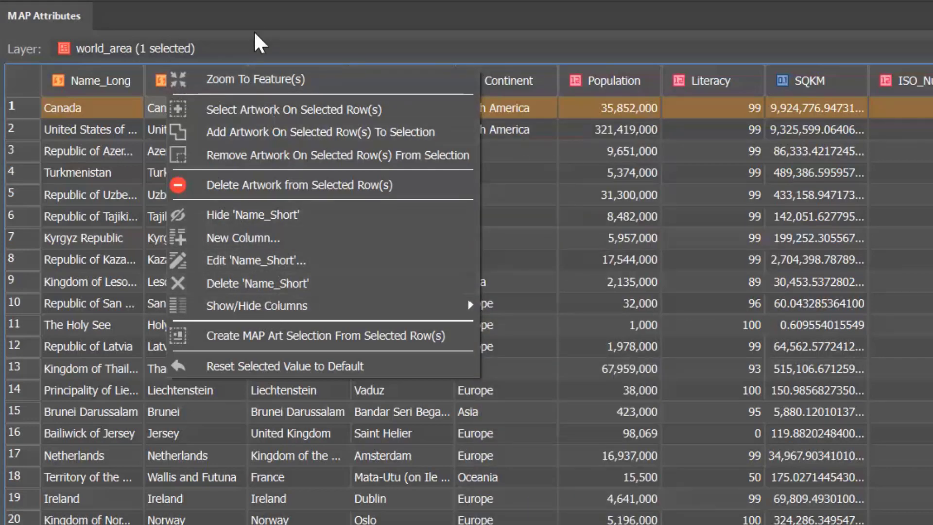
left_click(271, 25)
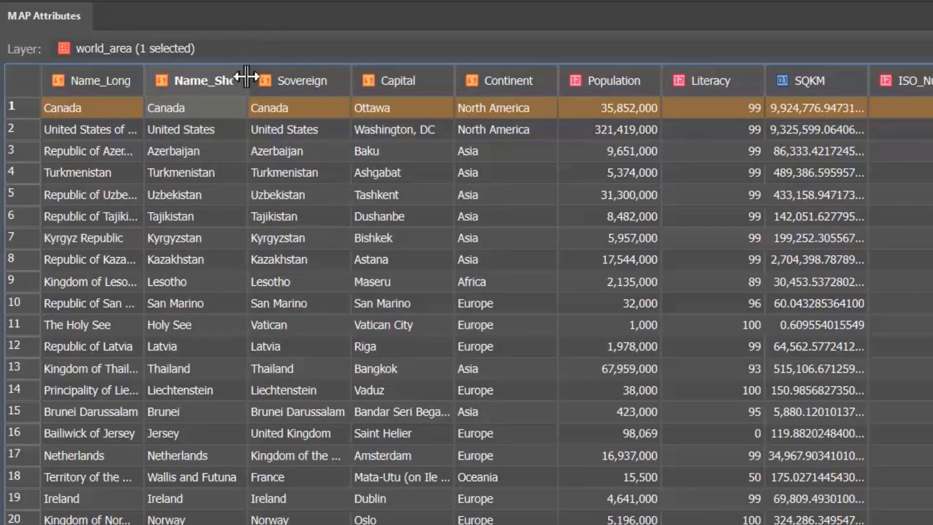
left_click_drag(250, 76, 278, 77)
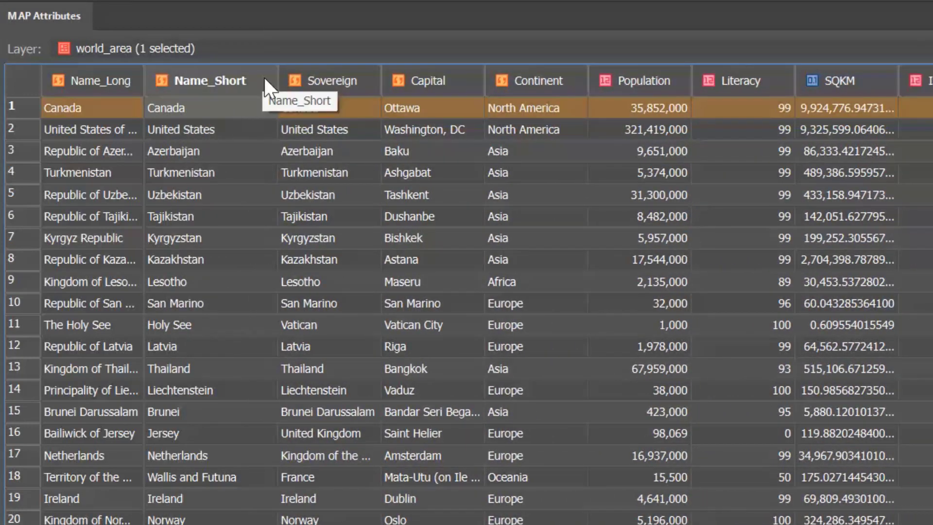
right_click(264, 77)
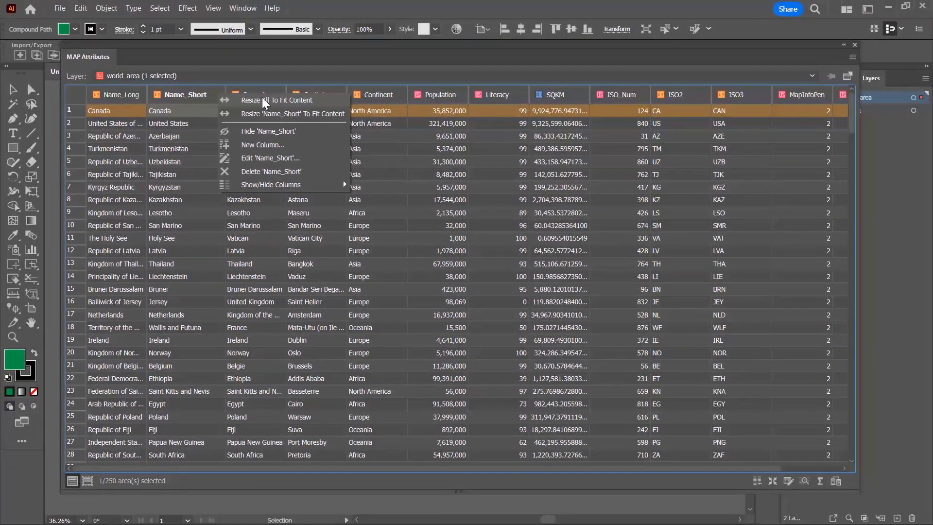
left_click(267, 99)
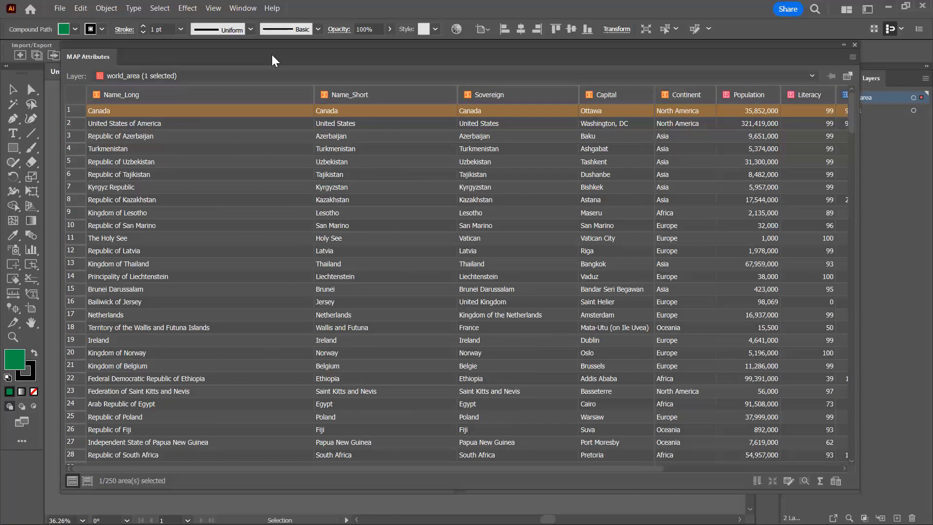
Sort the table by Population in descending order, putting China's 1,371,220,000 first.
left_click(736, 98)
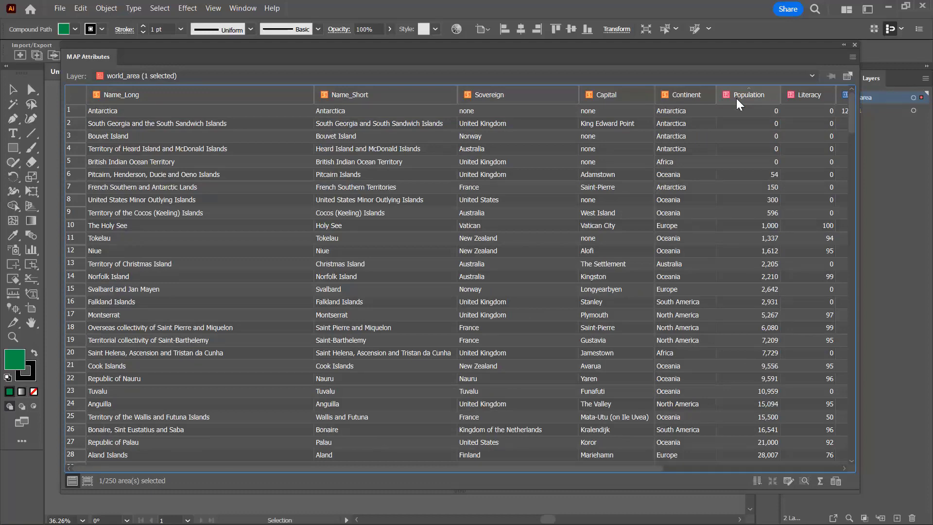
left_click(736, 98)
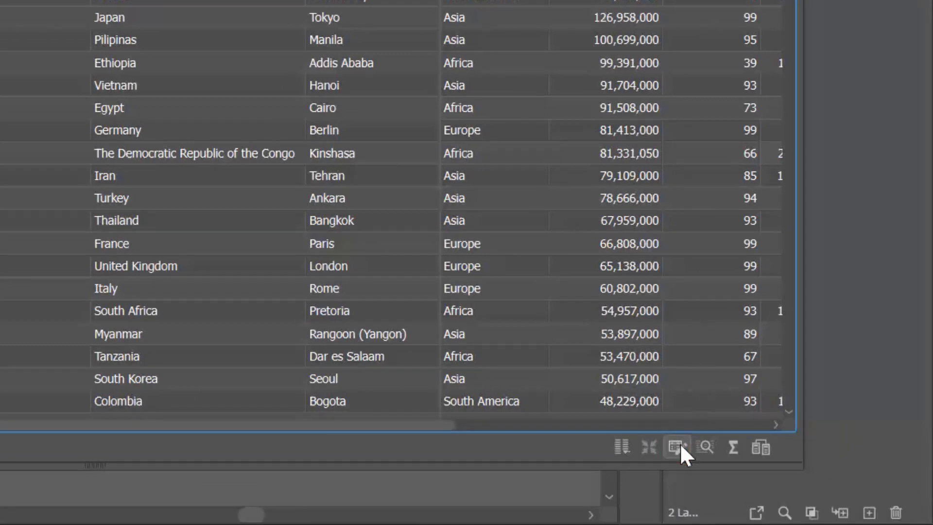
In Edit Schema, add a Head_of_State attribute with display name 'Head of State'.
left_click(677, 447)
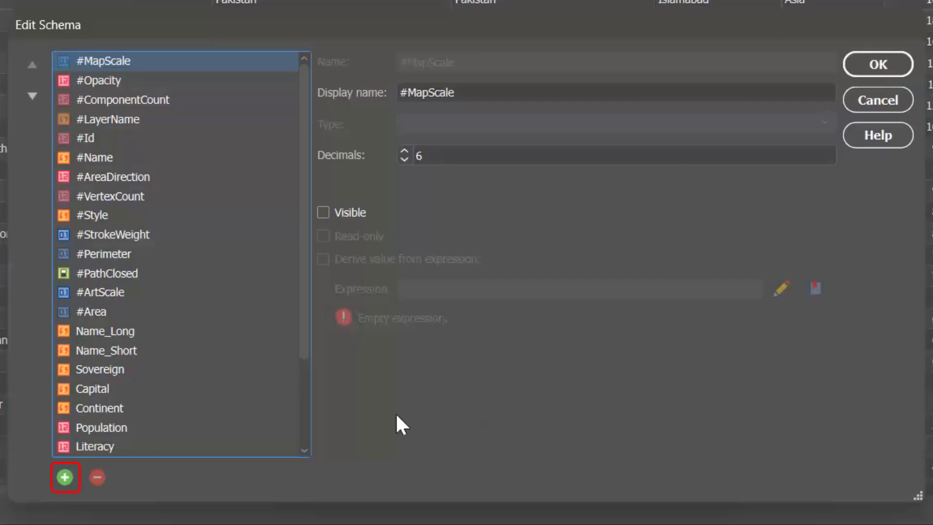
left_click(63, 478)
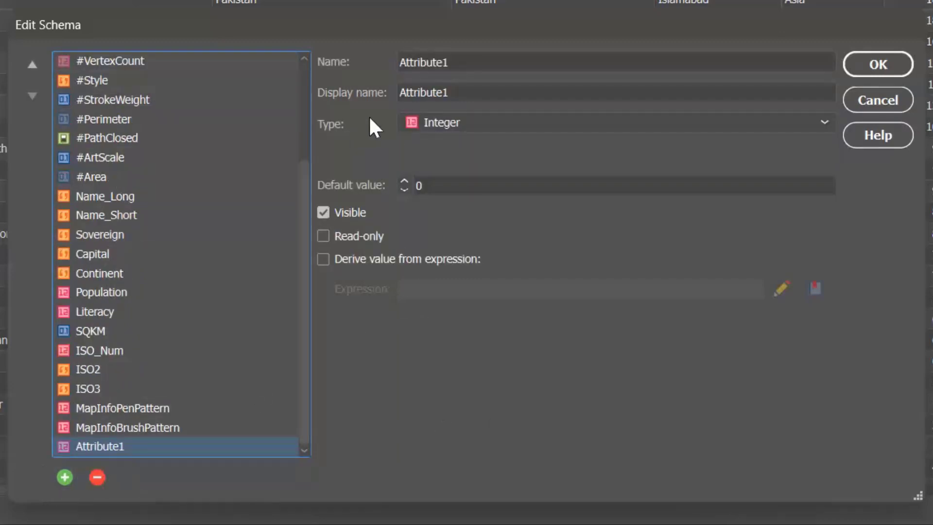
double_click(471, 61)
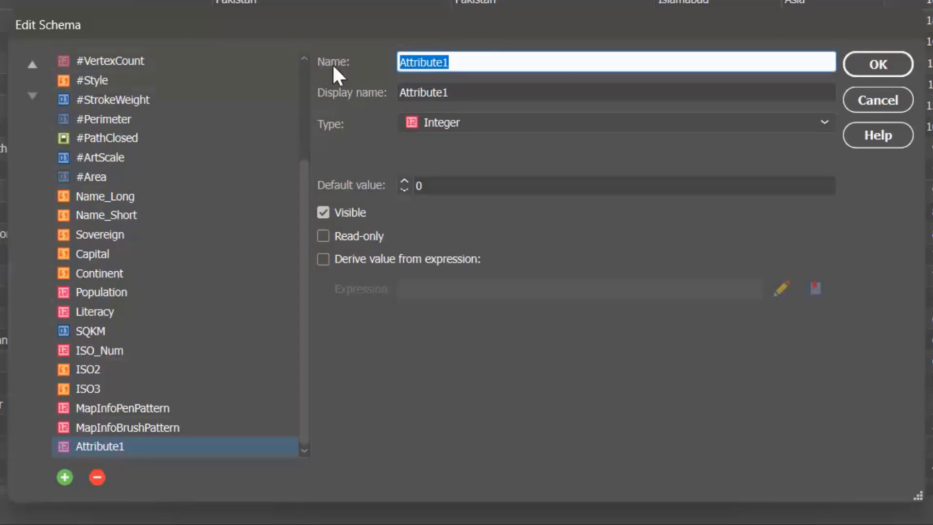
type("Head_of_S")
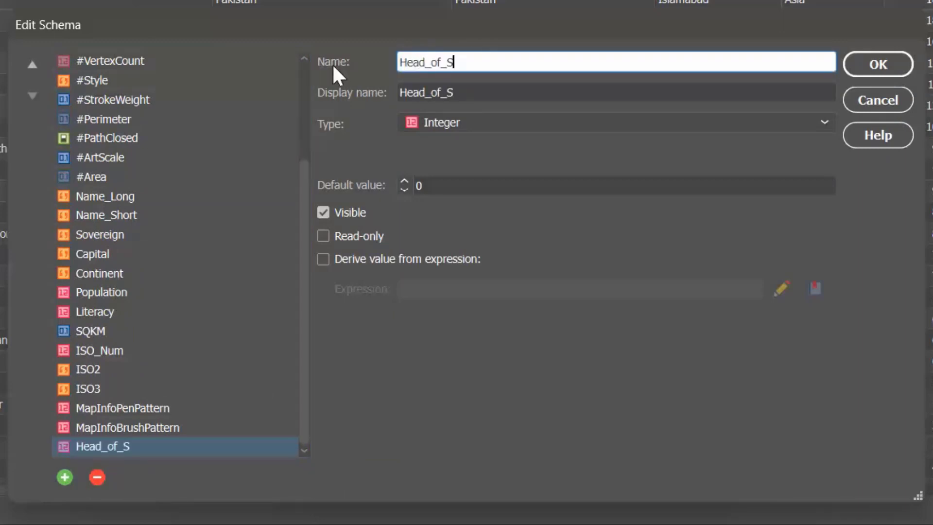
type("tate")
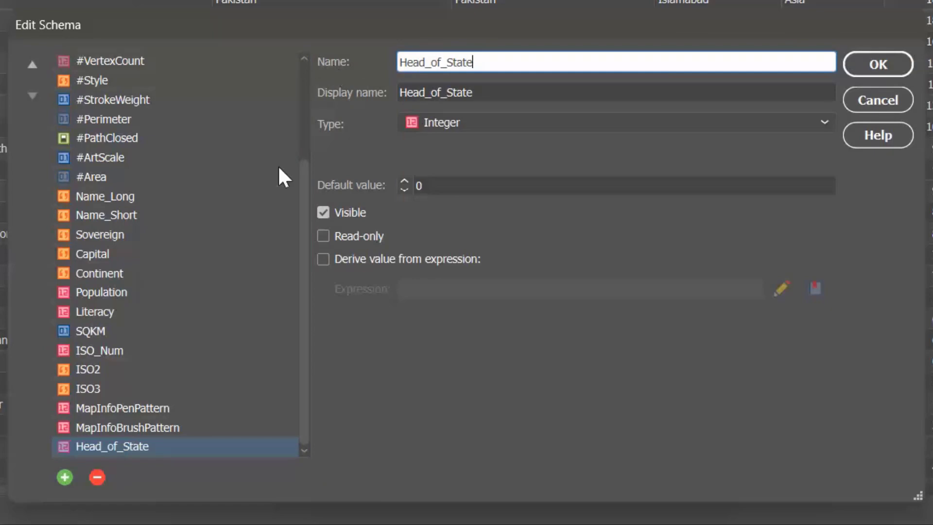
left_click(430, 93)
key("BackSpace")
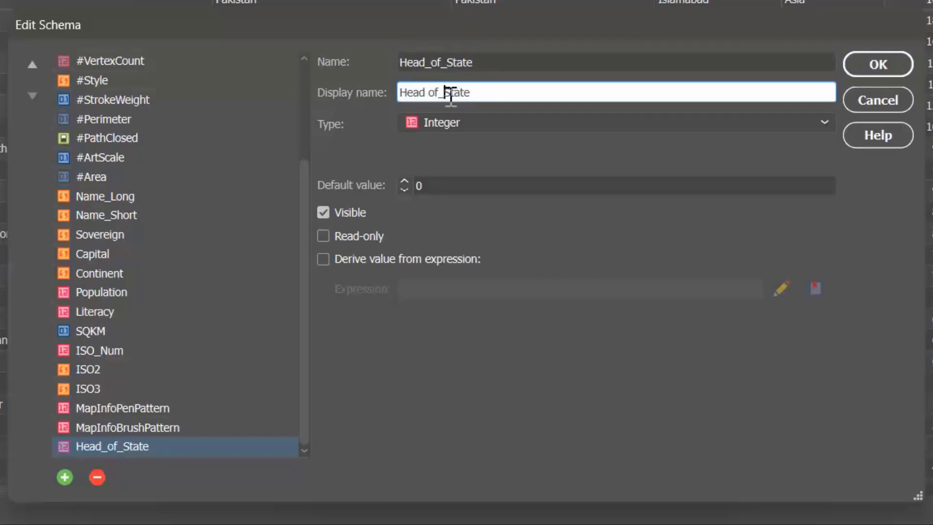
left_click(450, 93)
key("BackSpace")
Make Head_of_State a String of size 15, confirm, and scroll to the new column.
left_click(497, 121)
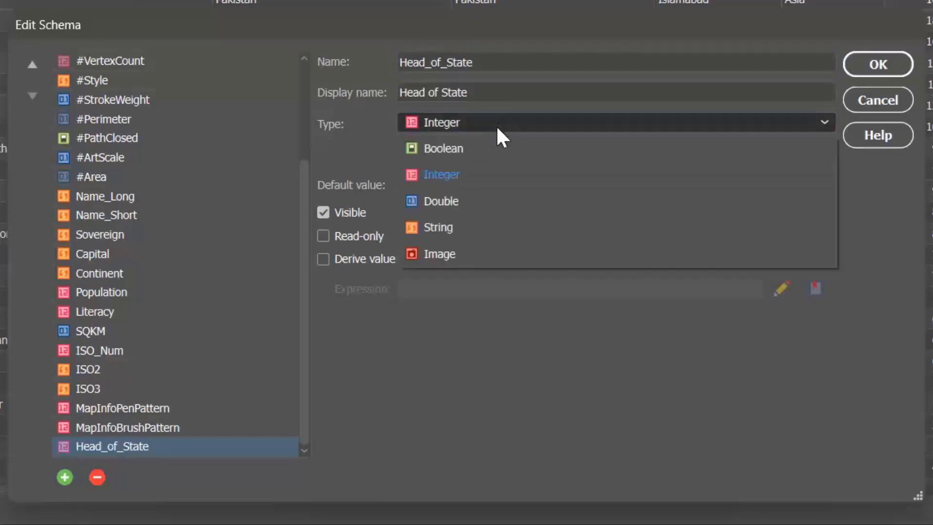
left_click(450, 235)
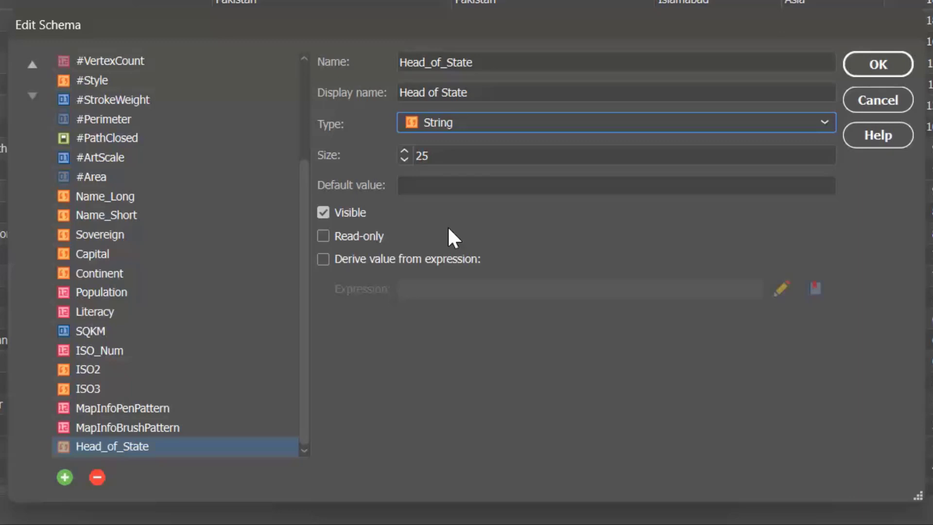
double_click(431, 155)
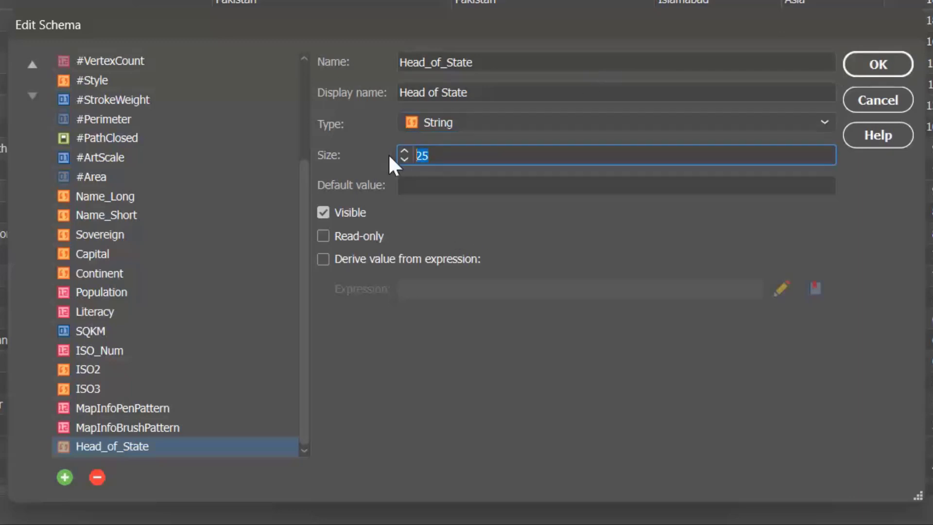
type("15")
left_click(881, 65)
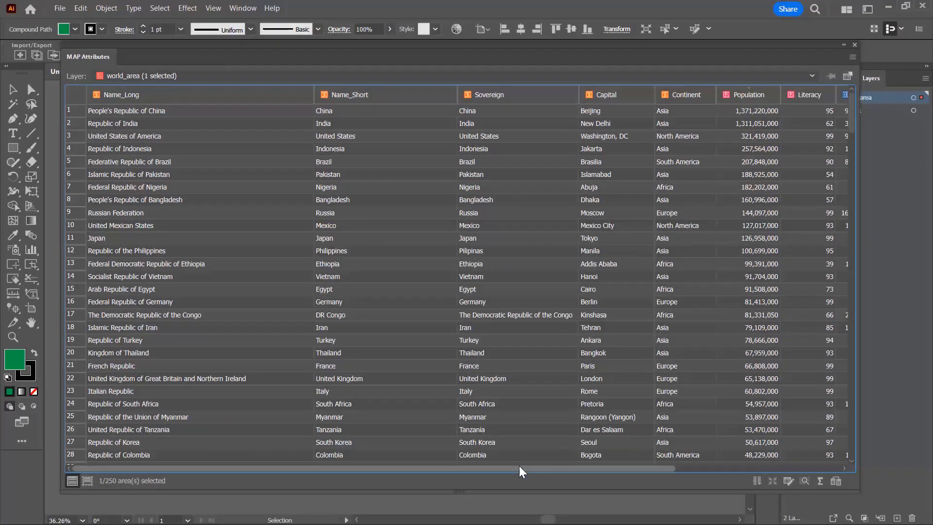
left_click_drag(570, 466, 728, 461)
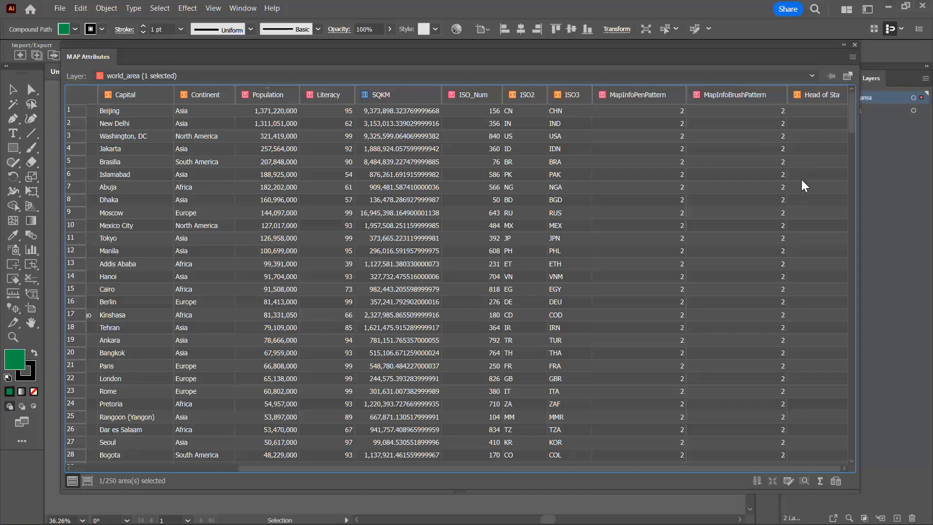
Rename the Capital attribute's display name to 'Capital City' and set its size to 35.
left_click(786, 483)
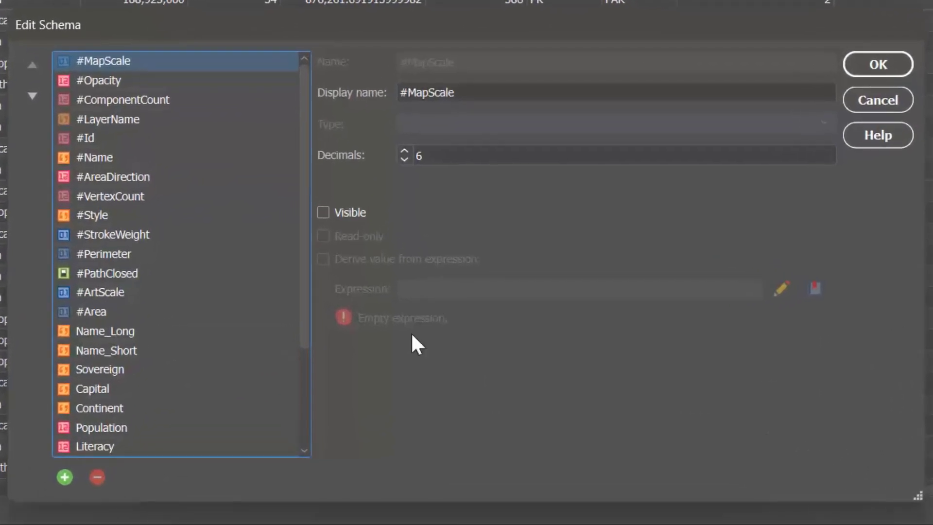
left_click_drag(304, 186, 308, 374)
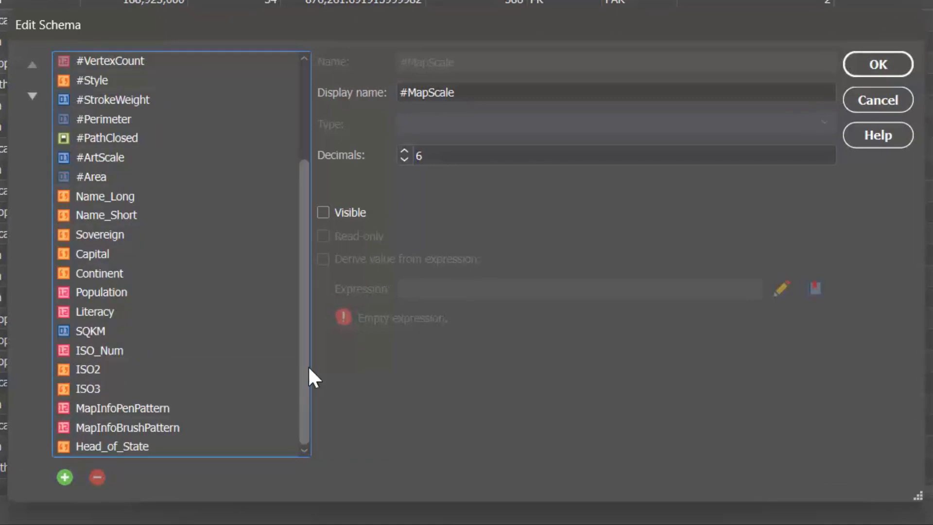
left_click(104, 252)
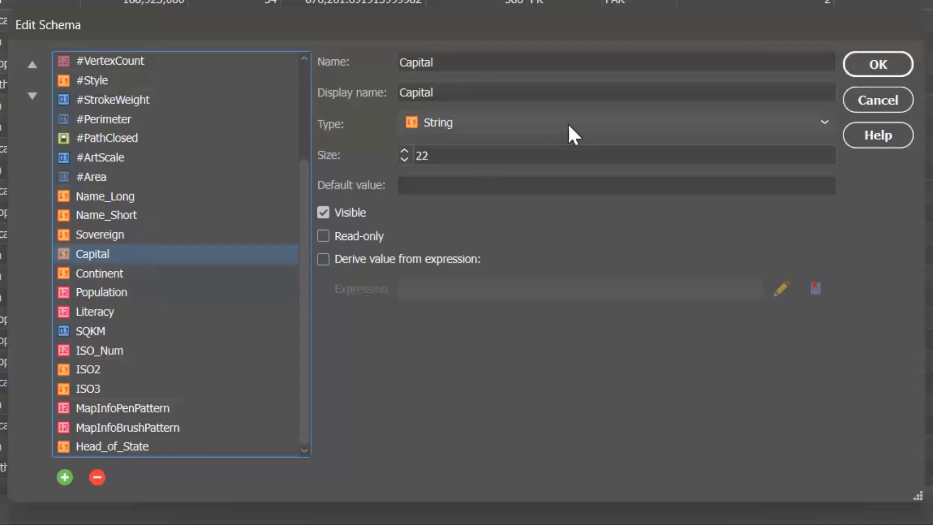
left_click(486, 92)
type("City")
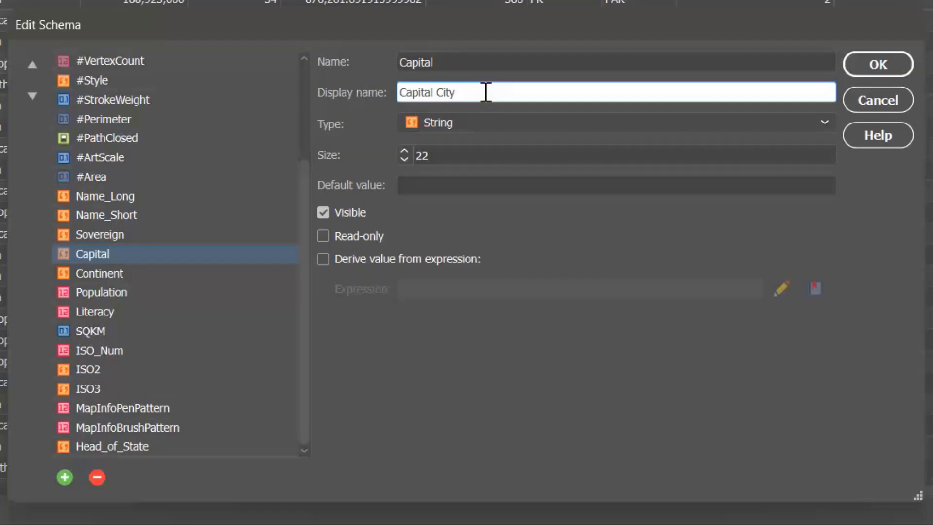
double_click(421, 156)
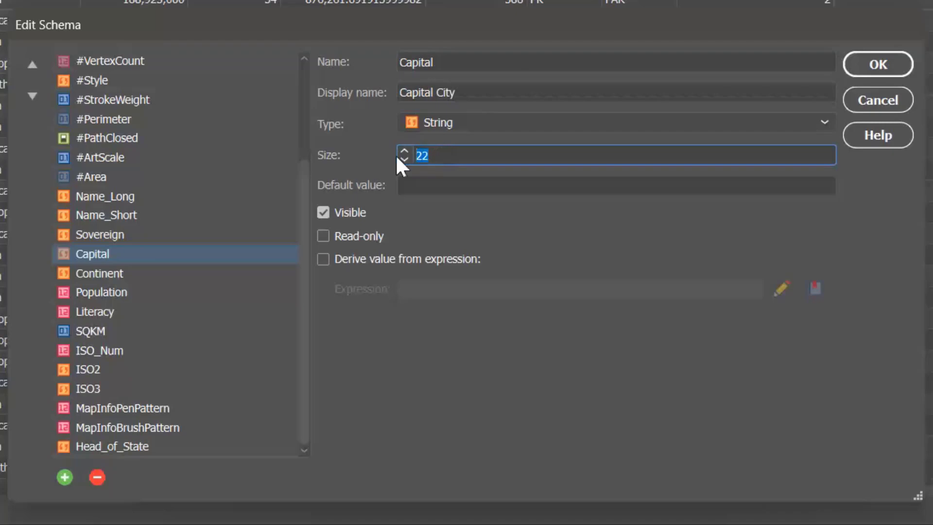
type("35")
left_click(875, 65)
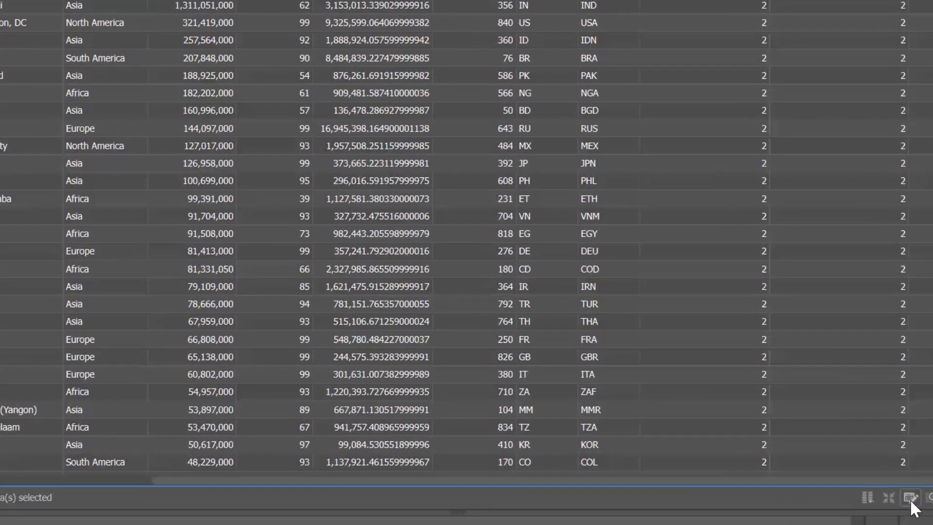
Add a Population_Density Double attribute derived from an expression and open the Expression Builder.
left_click(911, 499)
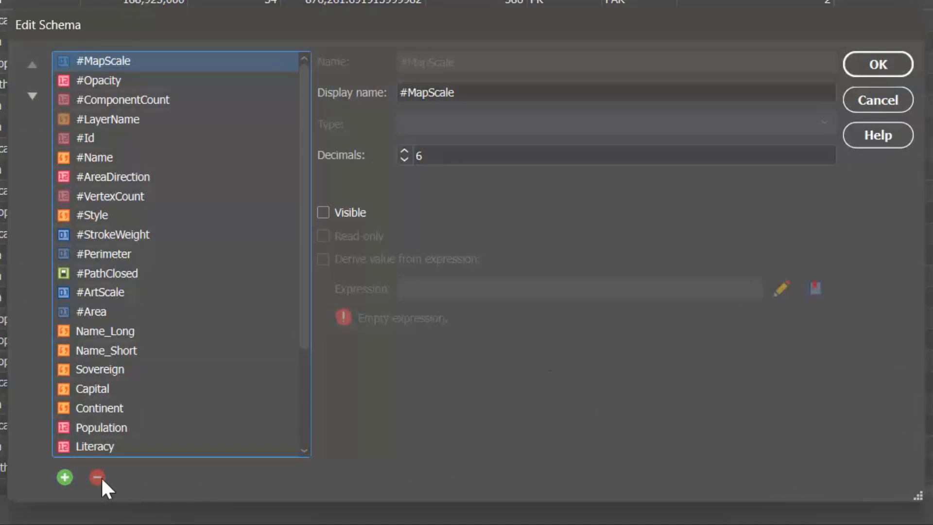
left_click(65, 477)
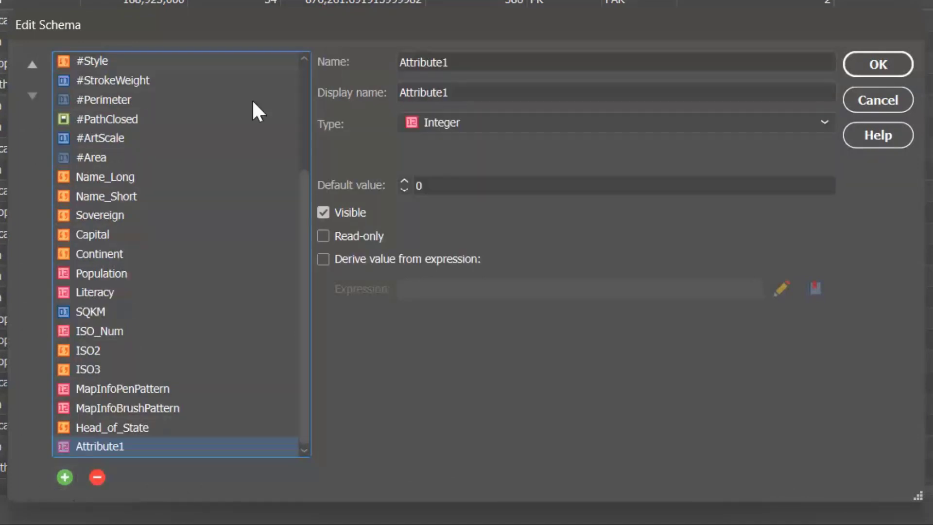
key("Tab")
type("Population_Den")
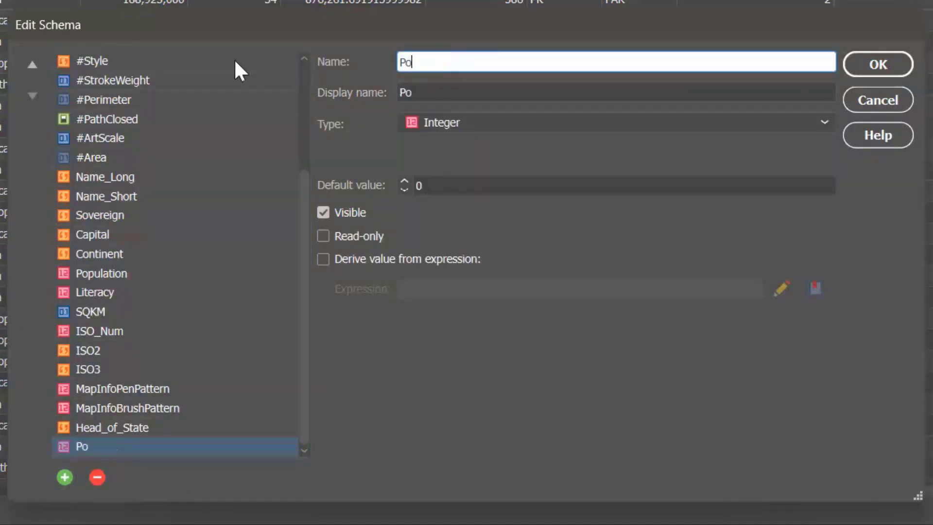
type("sity")
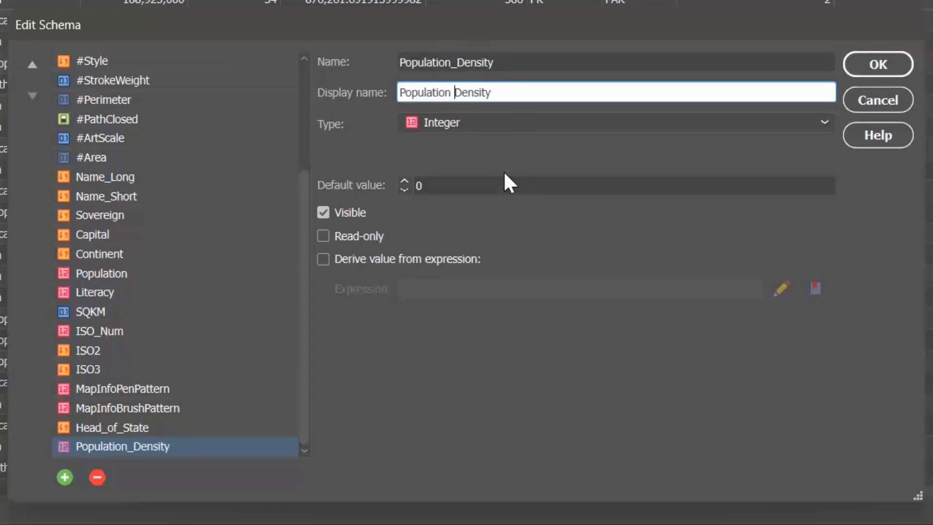
left_click(482, 131)
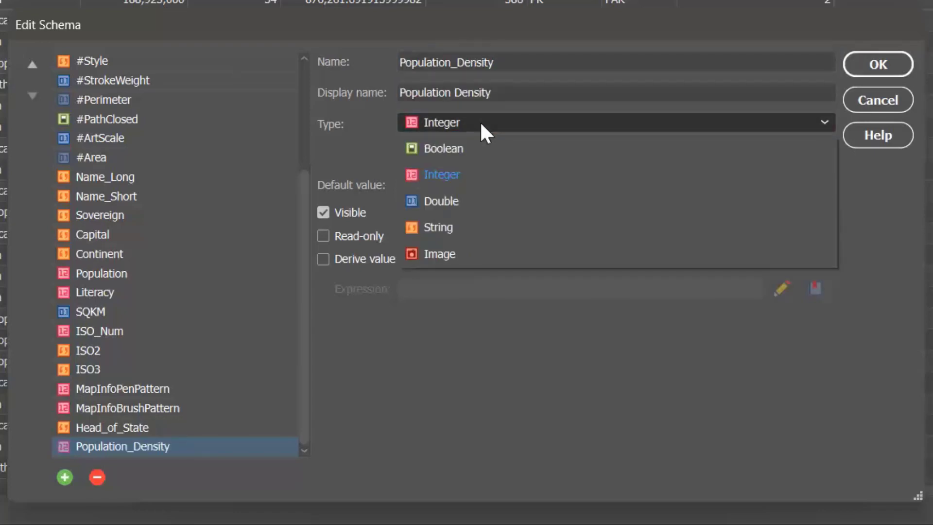
left_click(453, 210)
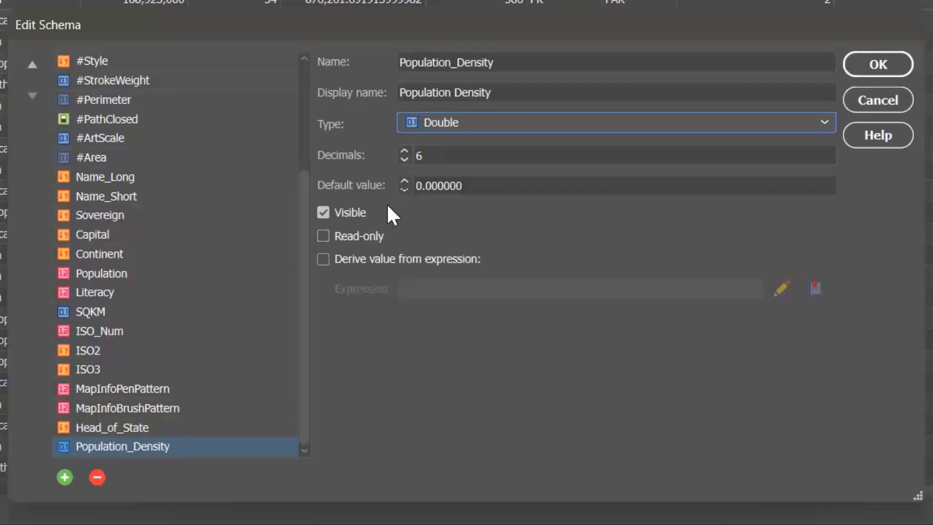
left_click(323, 258)
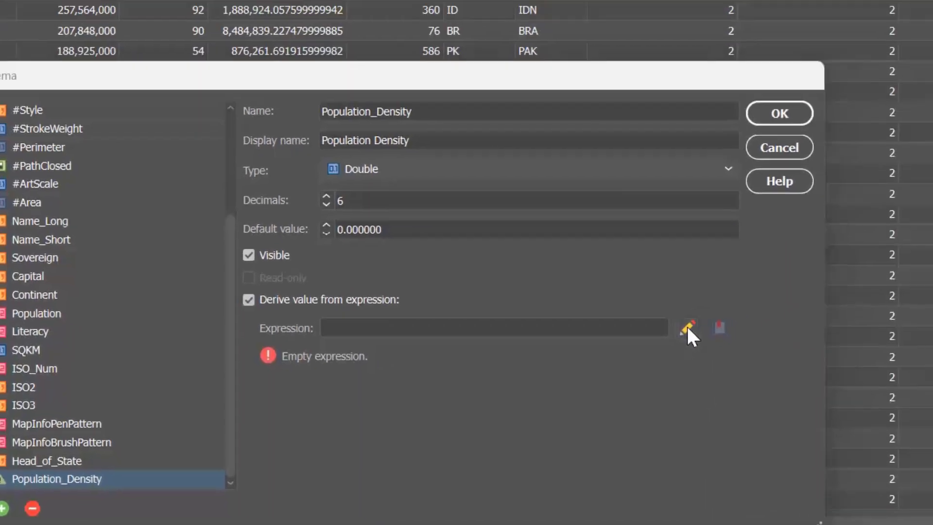
left_click(782, 288)
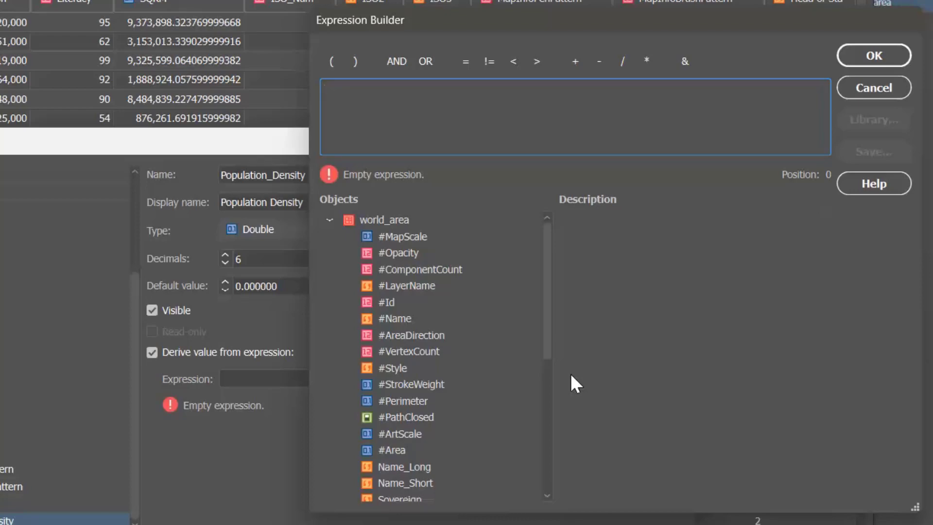
Build the expression Population / SQKM and accept it.
scroll(408, 314, "down", 5)
double_click(407, 317)
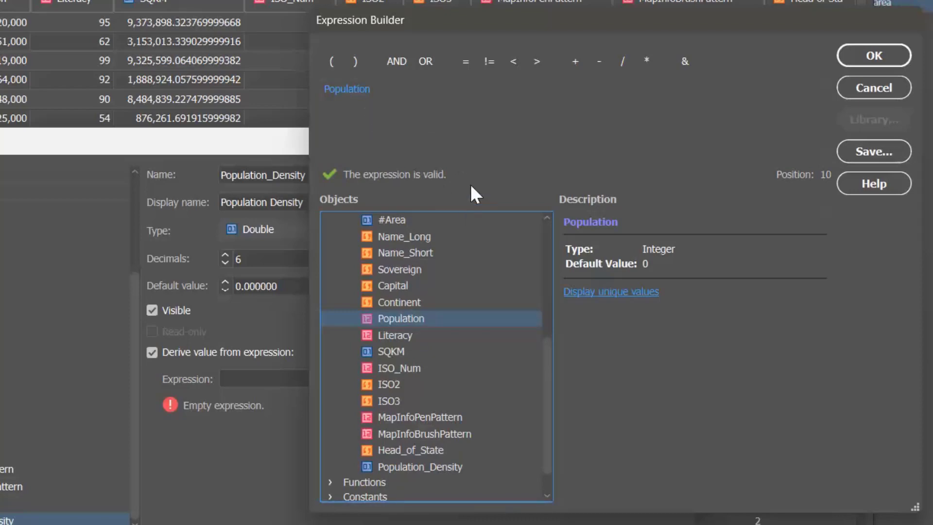
left_click(623, 62)
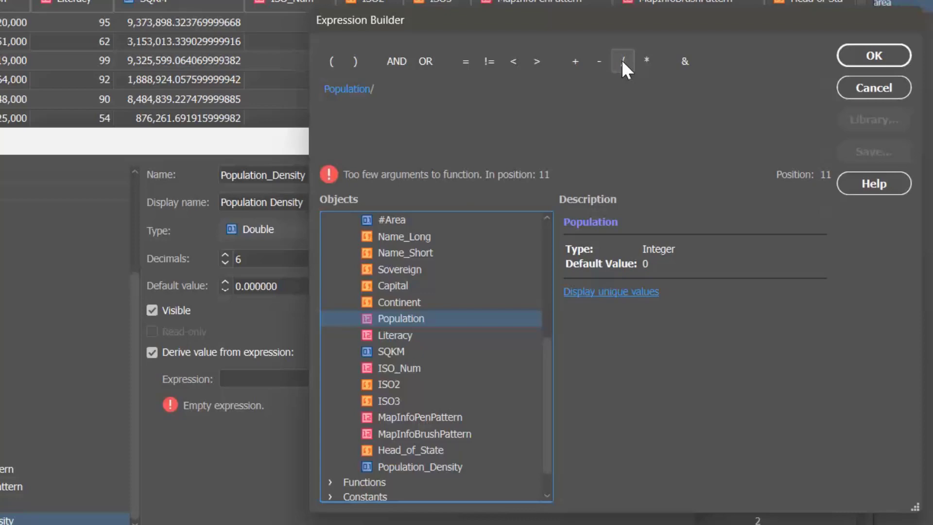
double_click(391, 351)
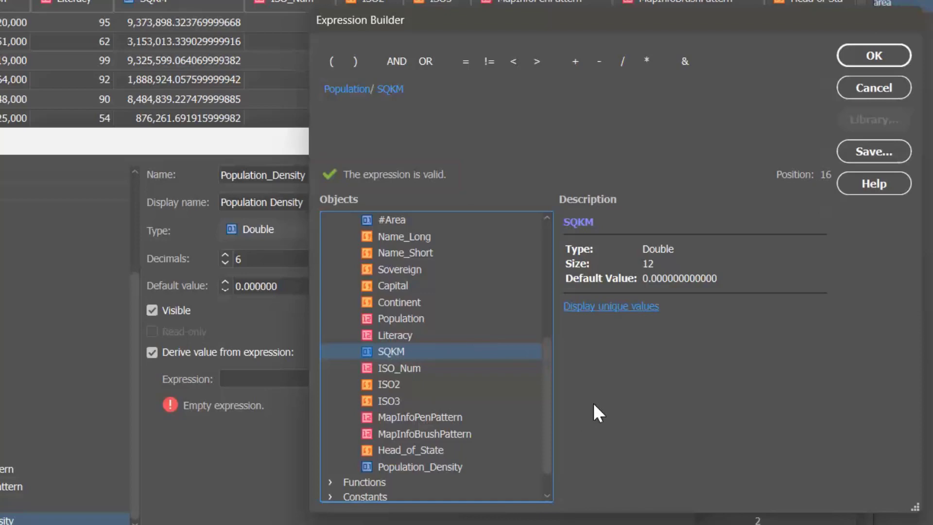
left_click(874, 55)
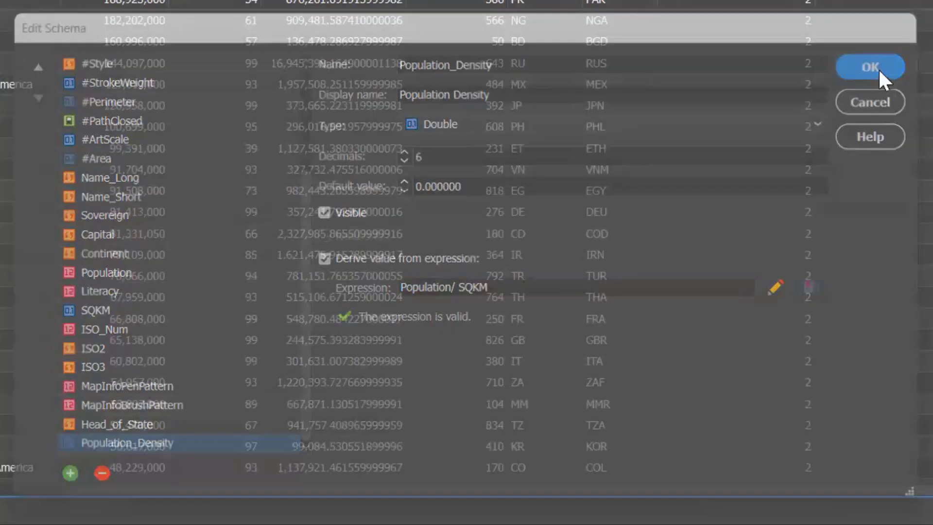
Save the schema and scroll to the new Population Density column of computed values.
left_click(875, 62)
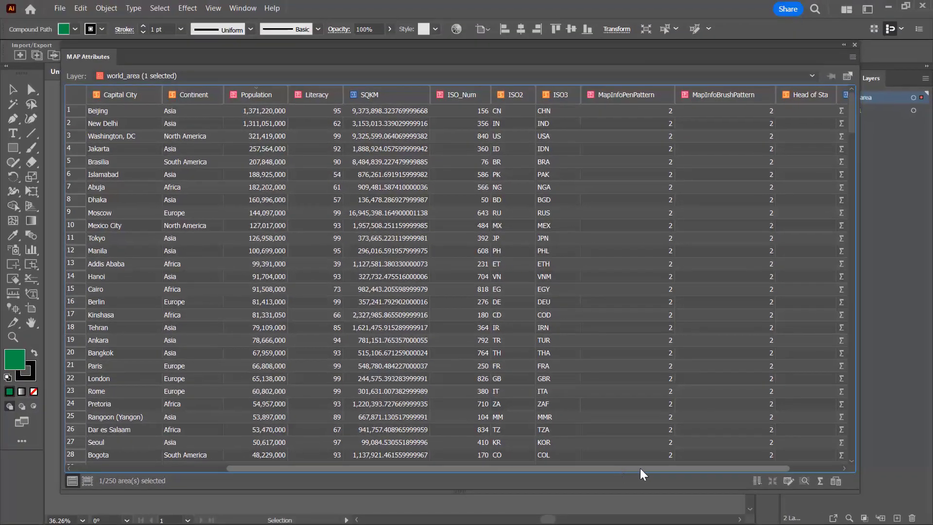
left_click_drag(641, 469, 793, 459)
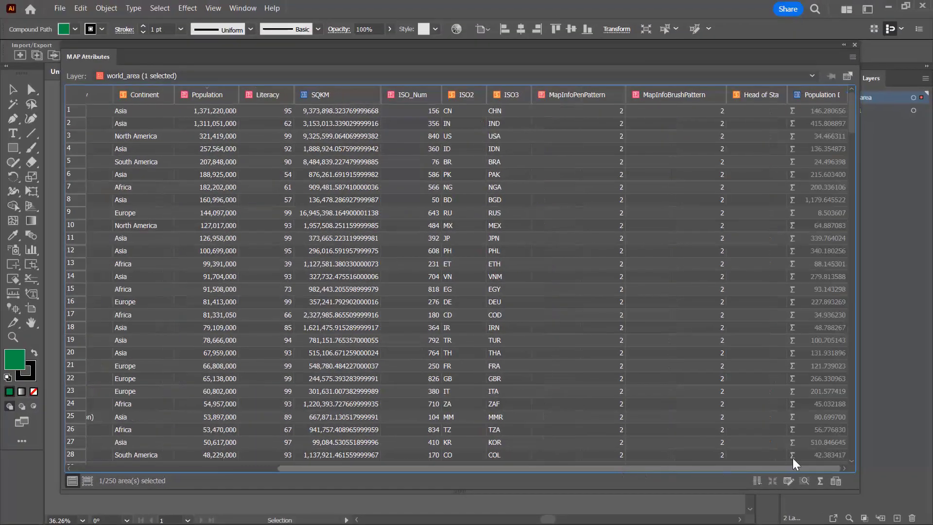